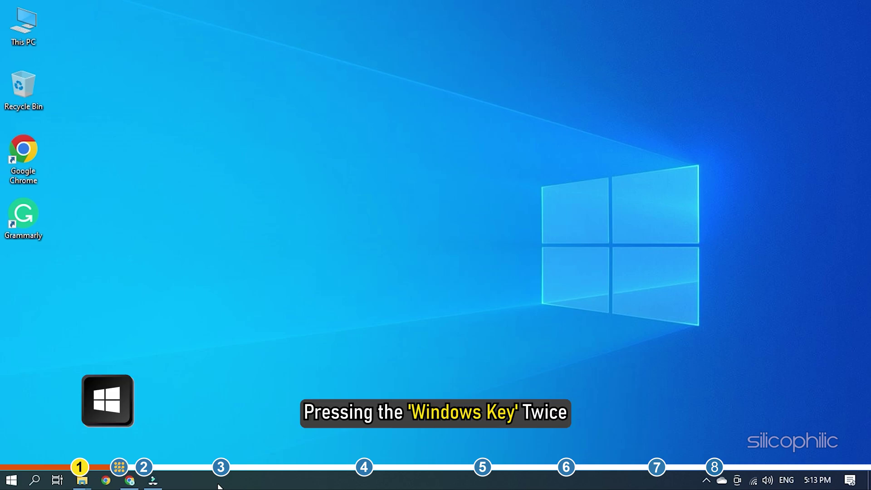
Step: Launch Chrome and switch off 'Use hardware acceleration when available' under Settings > System
key("super")
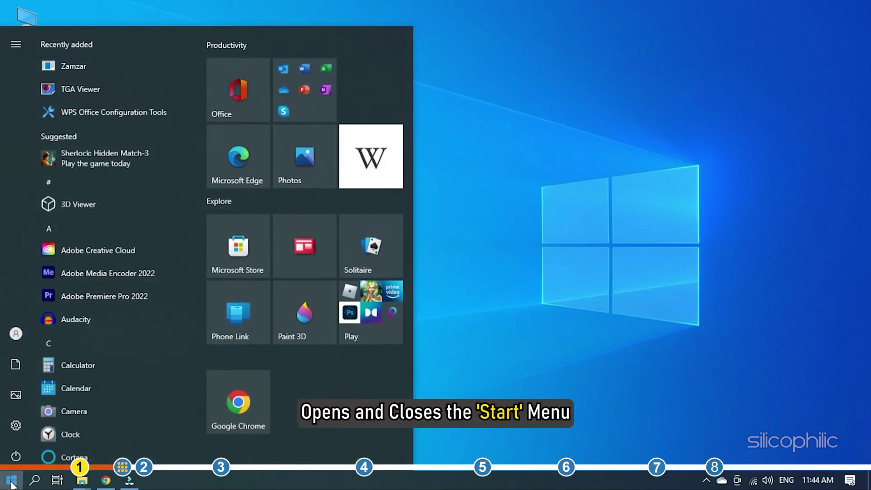
key("super")
key("super")
key("super")
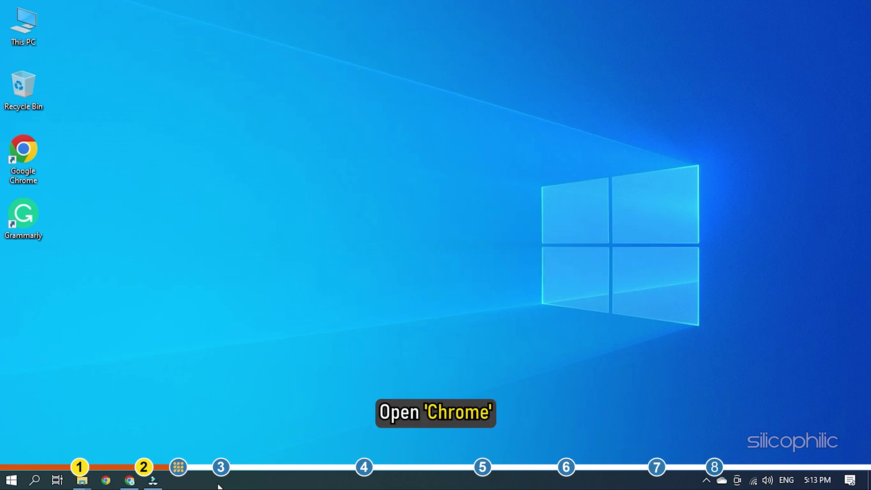
left_click(131, 480)
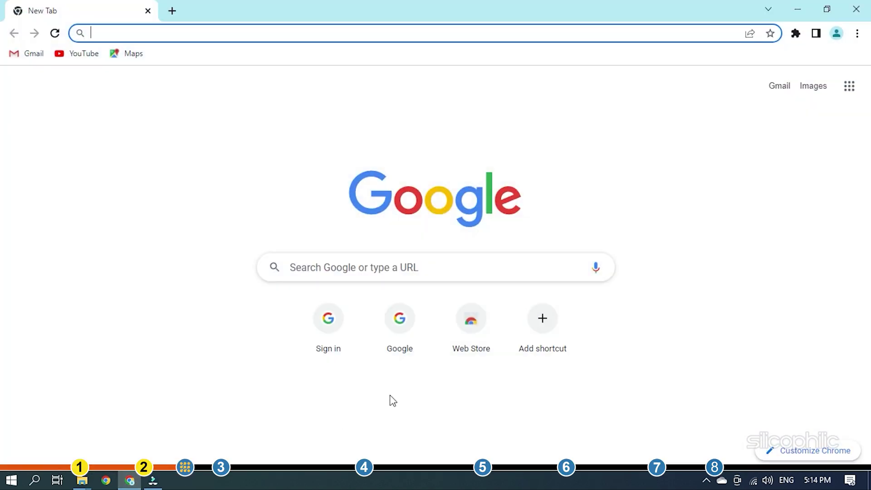
left_click(856, 34)
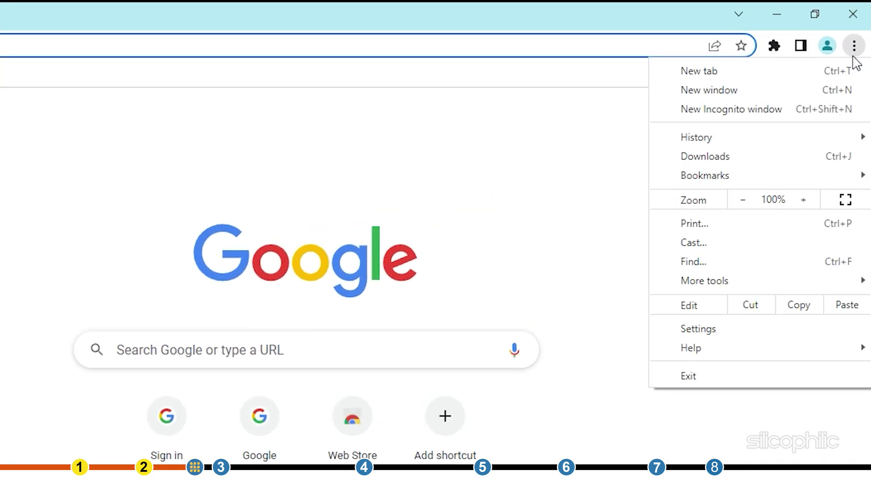
left_click(749, 332)
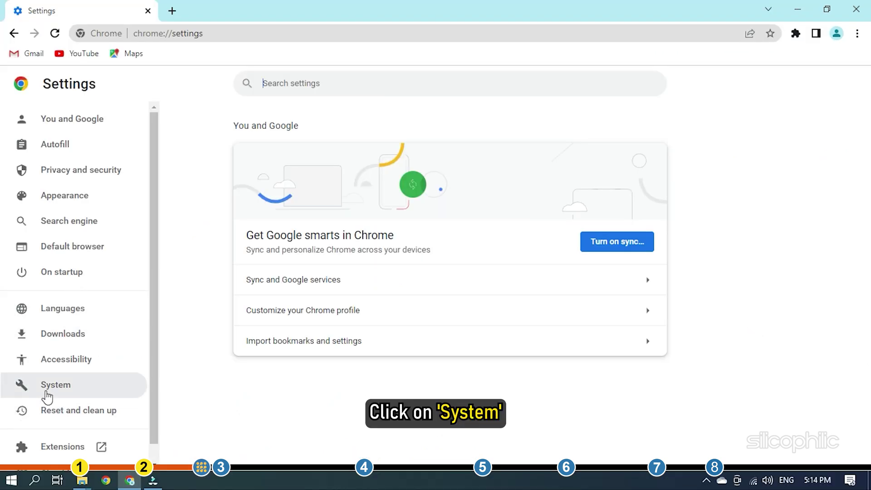
left_click(46, 396)
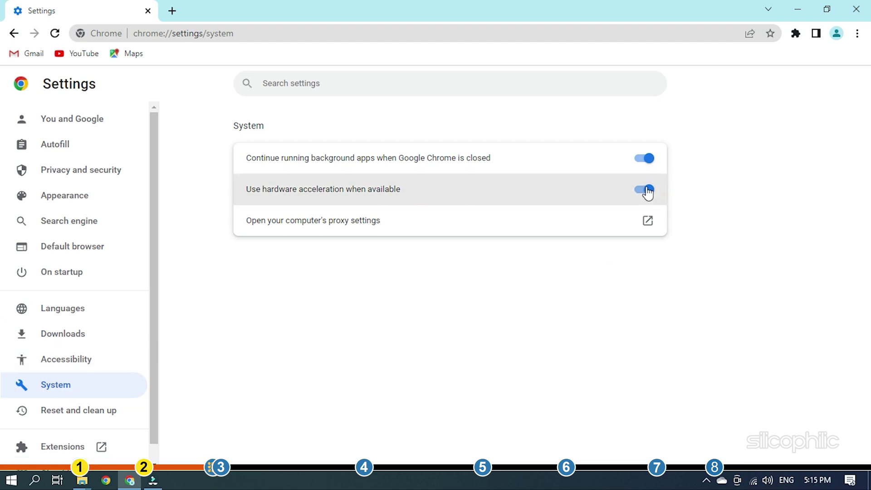
left_click(645, 191)
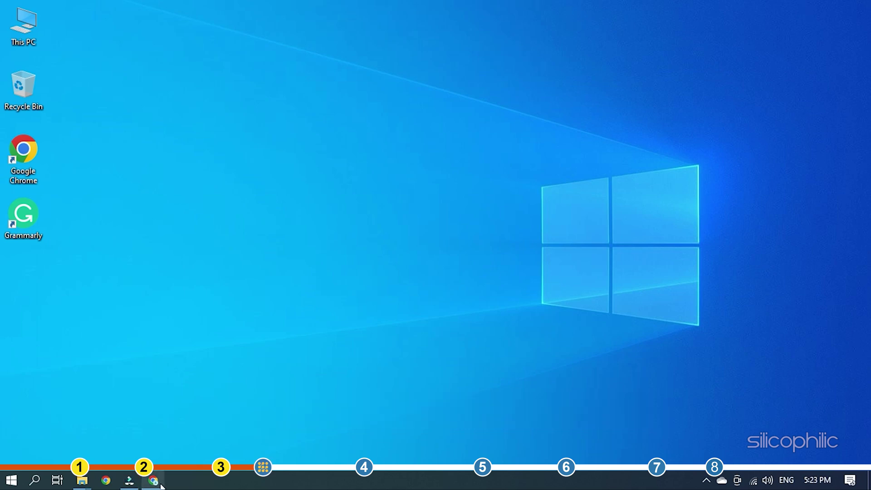
Step: Relaunch Chrome and reach the Extensions page via the main menu's More tools
left_click(155, 480)
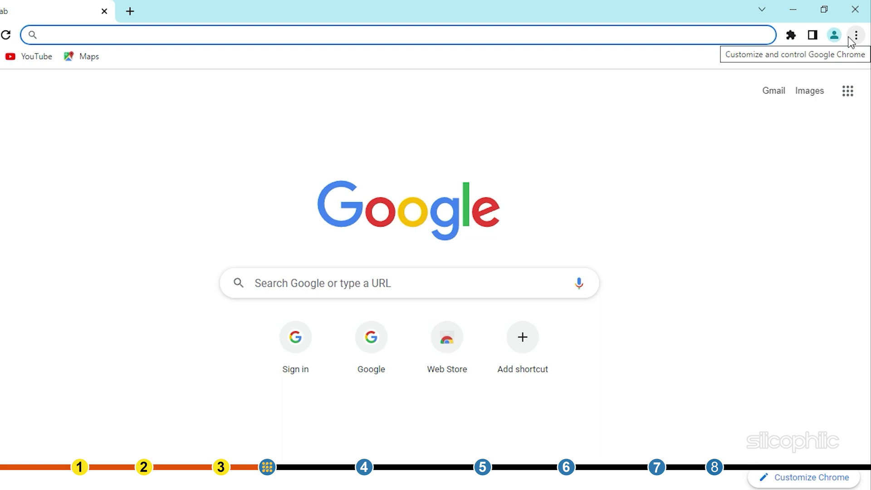
left_click(851, 38)
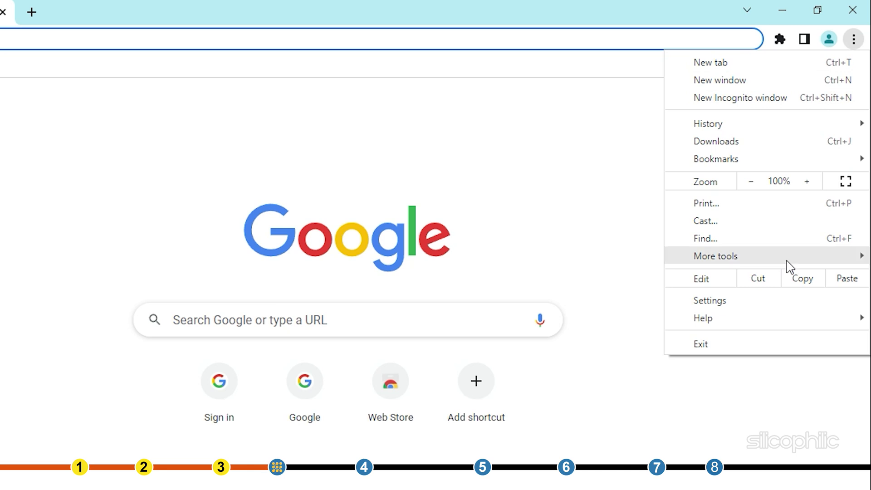
mouse_move(716, 256)
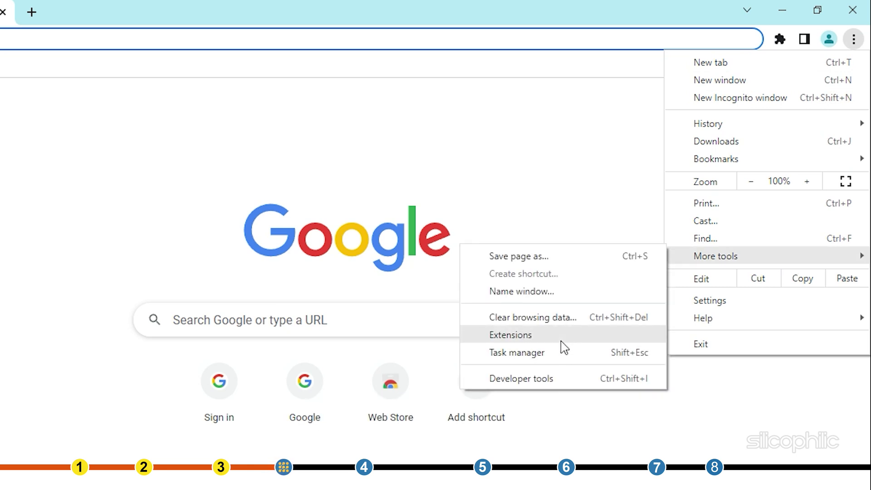
left_click(560, 341)
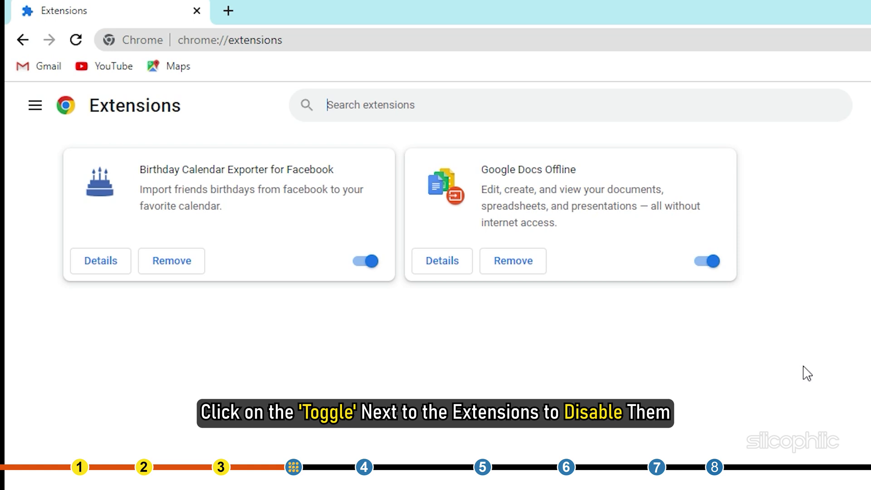
Step: Switch off the Birthday Calendar Exporter and Google Docs Offline extensions
left_click(371, 268)
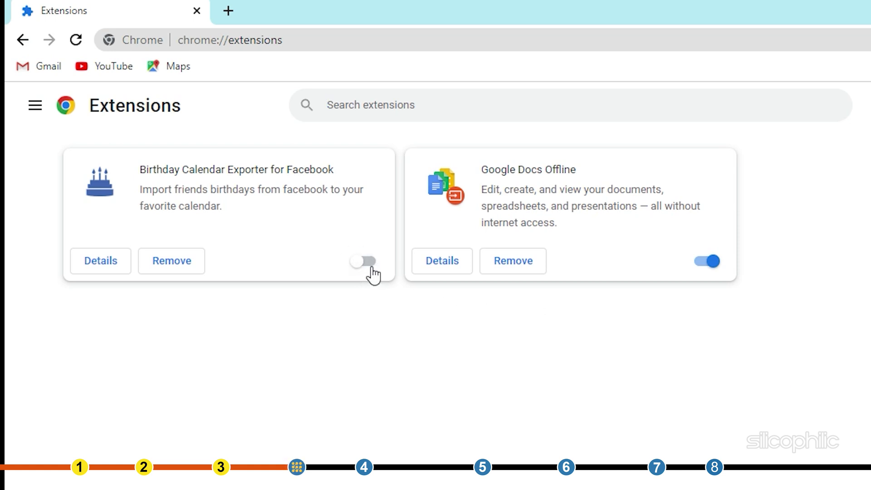
left_click(713, 263)
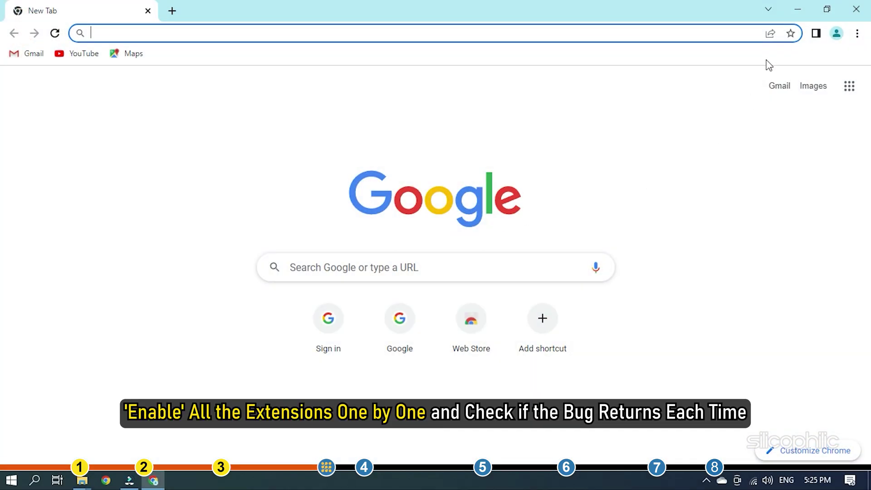
Step: Return to the Extensions page and re-enable Birthday Calendar Exporter and Google Docs Offline one at a time
left_click(857, 34)
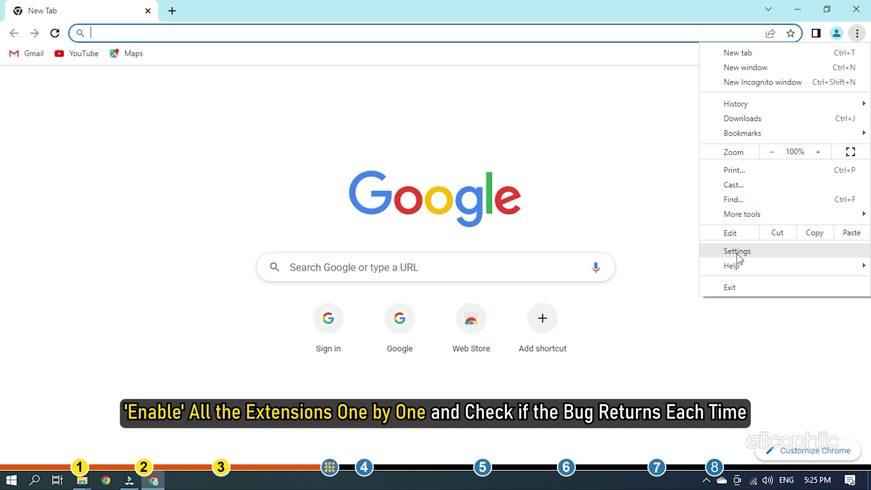
mouse_move(742, 214)
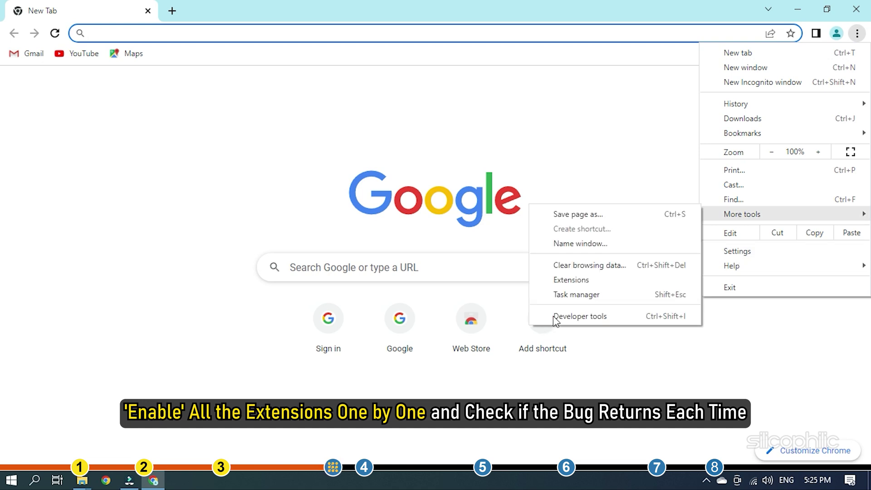
left_click(582, 280)
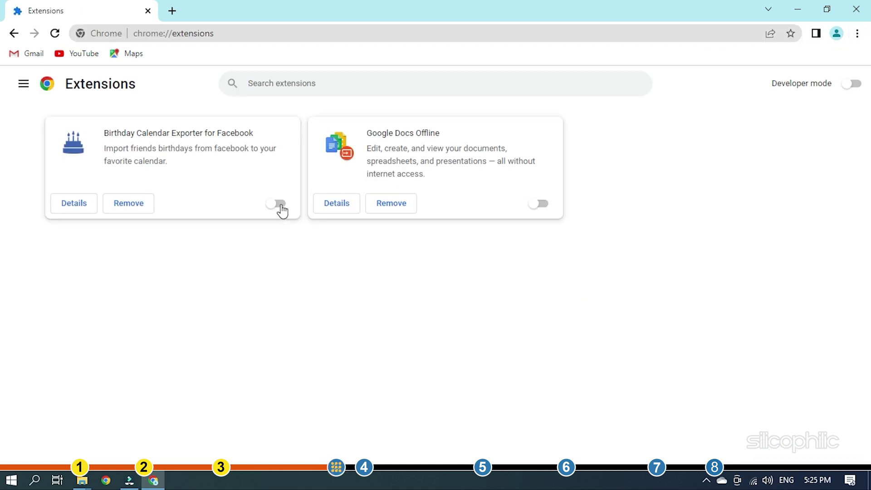
left_click(281, 204)
left_click(542, 203)
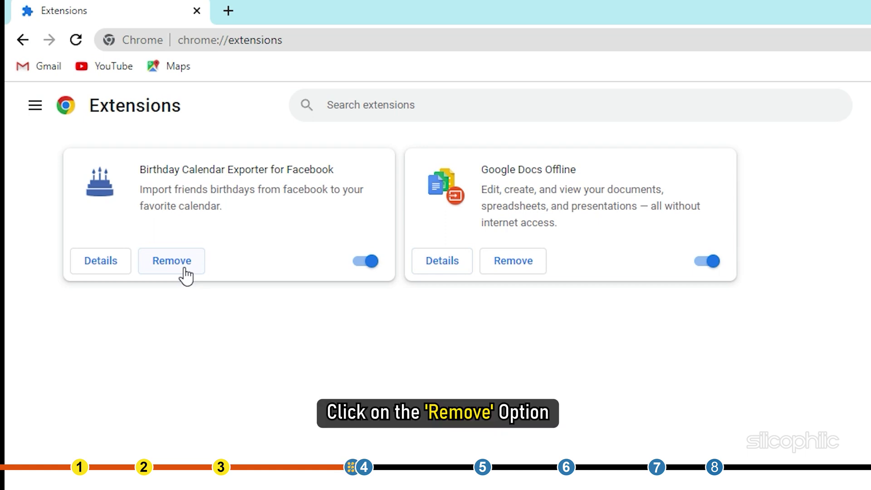
Step: Remove the Birthday Calendar Exporter for Facebook extension and confirm the removal
left_click(184, 272)
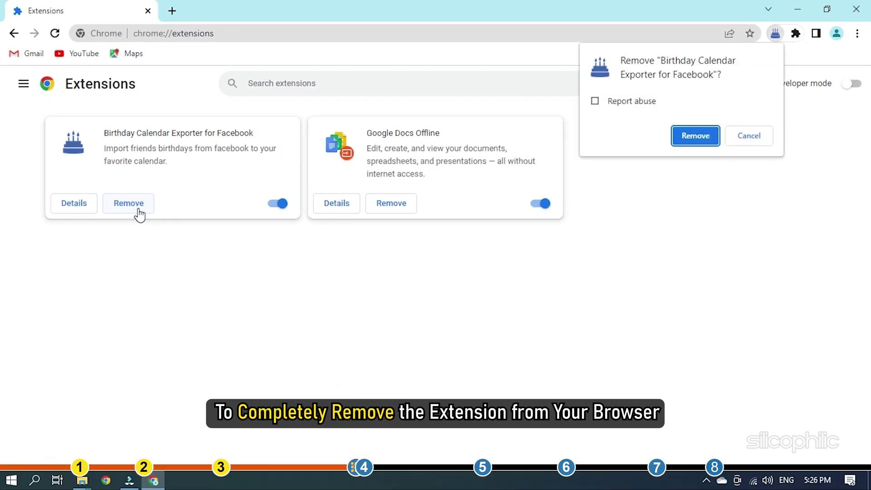
left_click(681, 139)
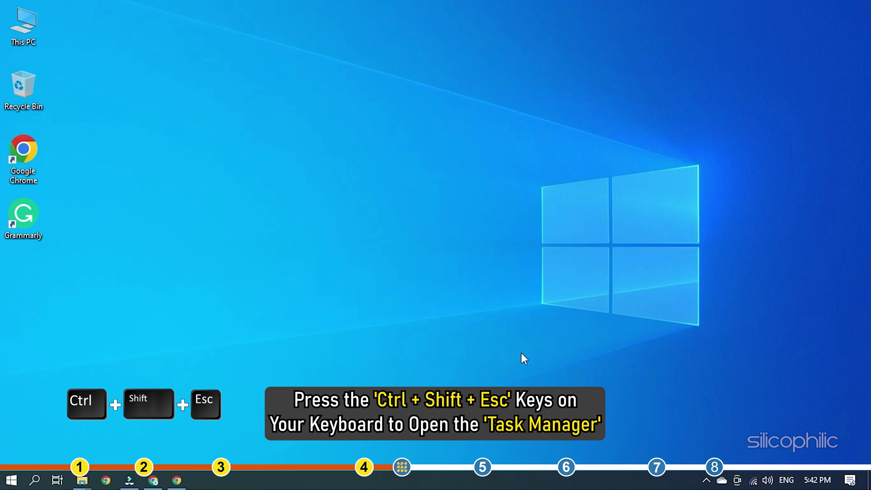
Step: Open Task Manager with Ctrl+Shift+Esc and end the Google Chrome process via End task
key("ctrl+shift+Escape")
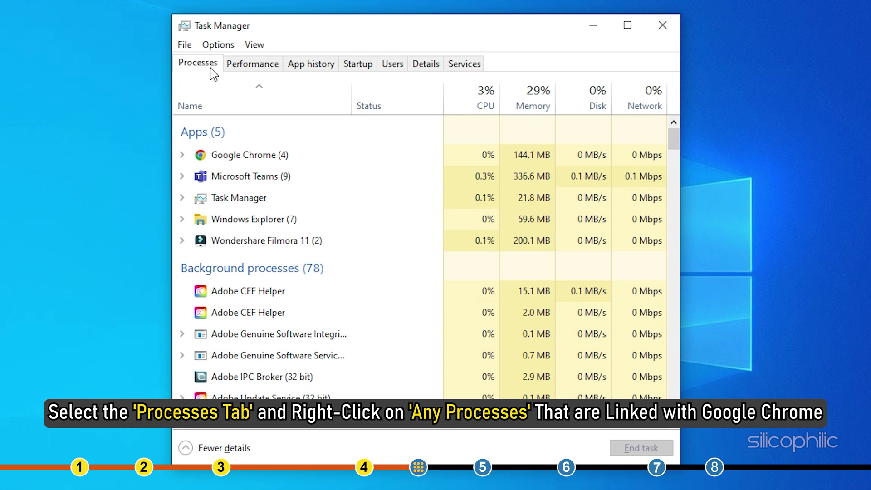
right_click(266, 157)
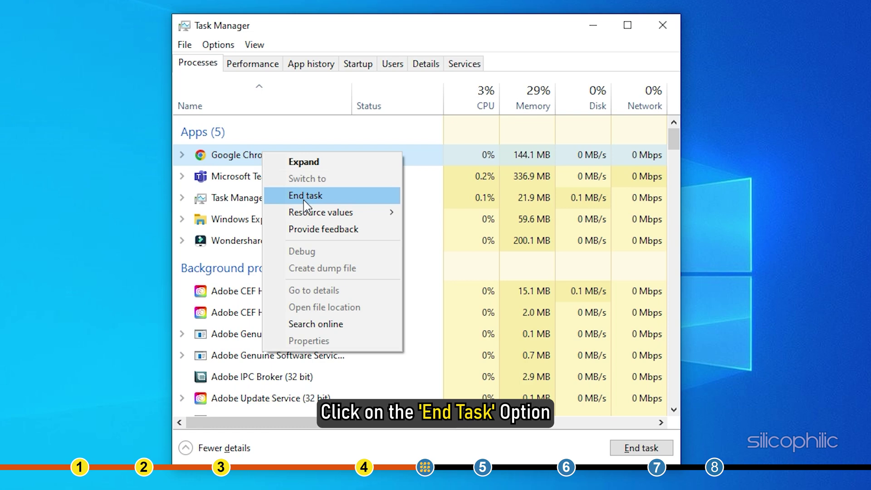
left_click(354, 203)
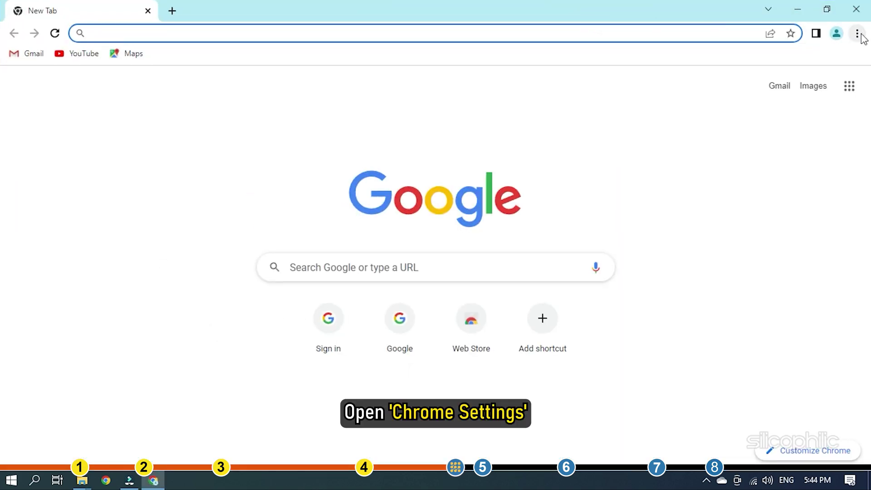
Step: Switch off 'Continue running background apps when Google Chrome is closed' under Settings > System
left_click(857, 33)
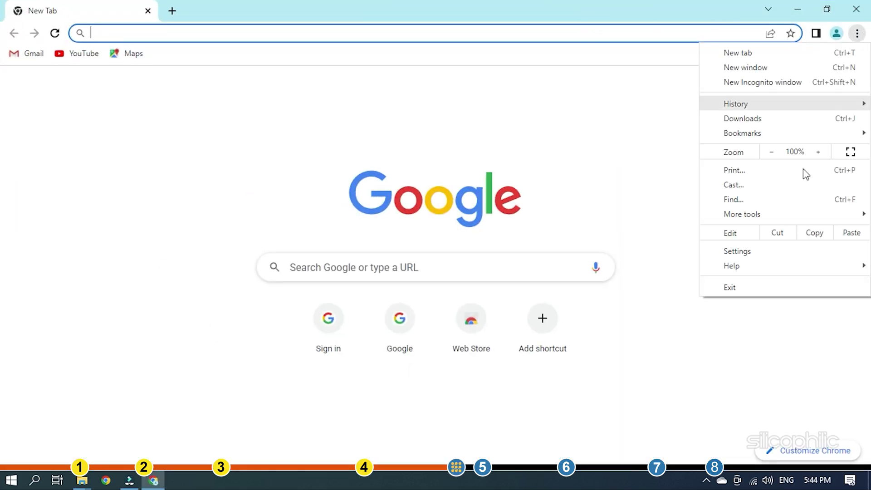
left_click(767, 254)
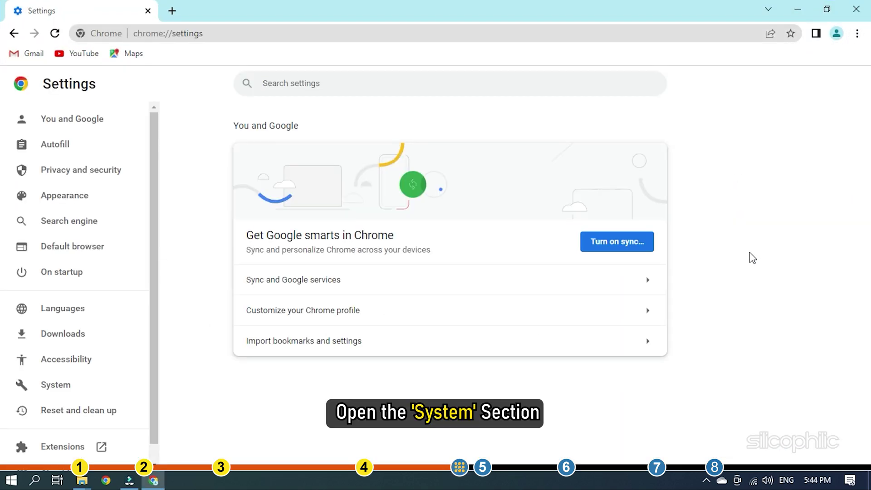
left_click(119, 388)
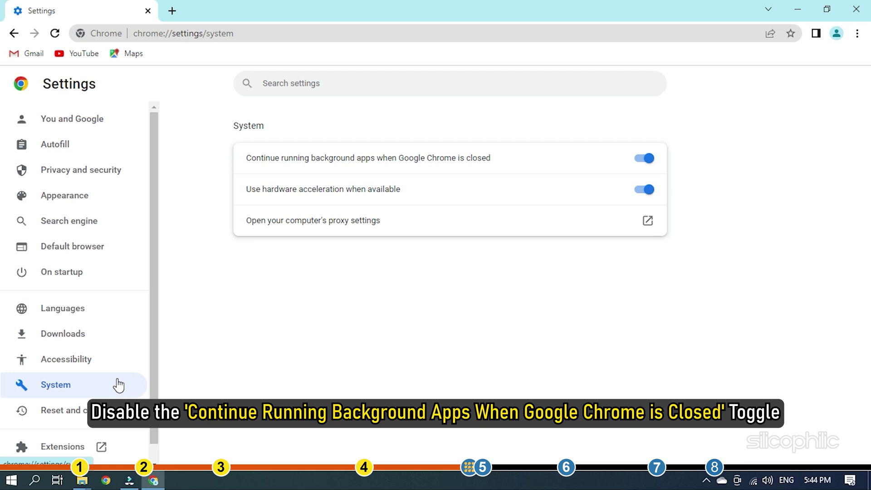
left_click(645, 159)
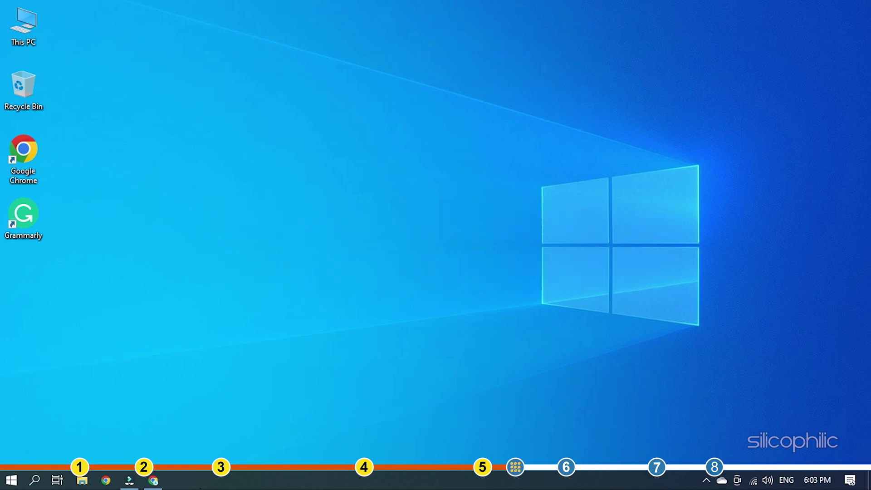
Step: Launch Chrome and open an incognito window, first with Ctrl+Shift+N, then via the menu's New Incognito window
left_click(153, 480)
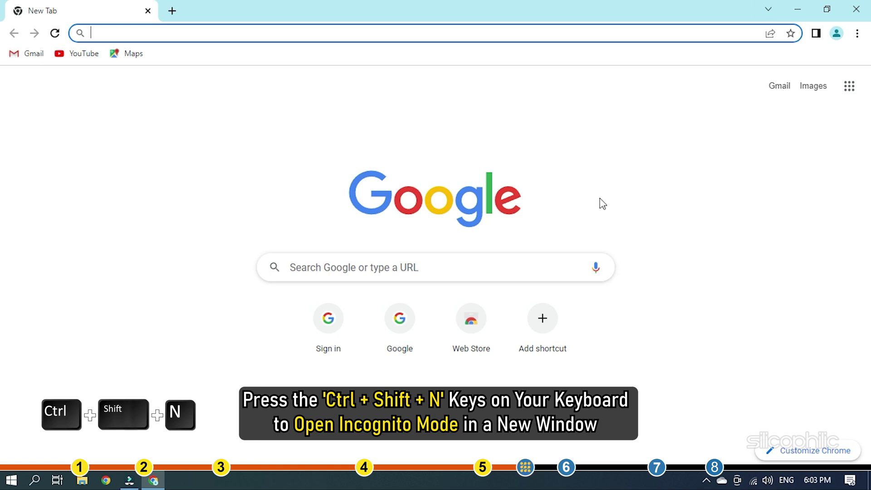
key("ctrl+shift+n")
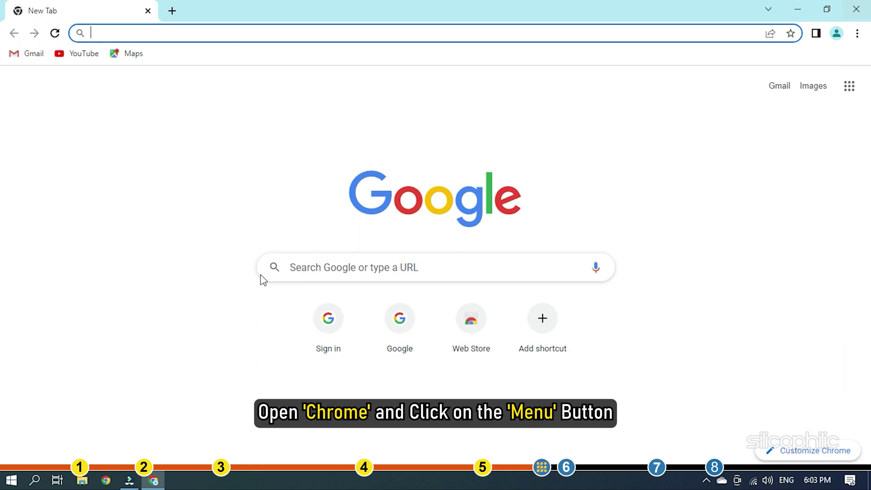
left_click(857, 34)
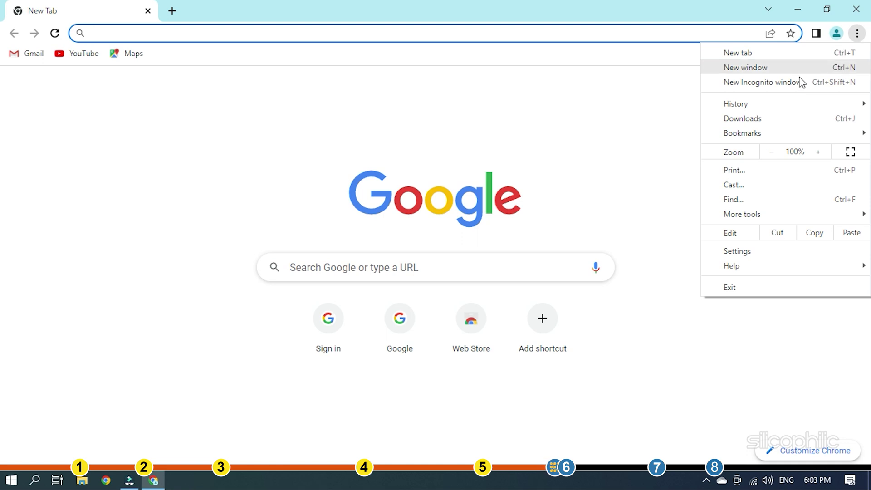
left_click(781, 83)
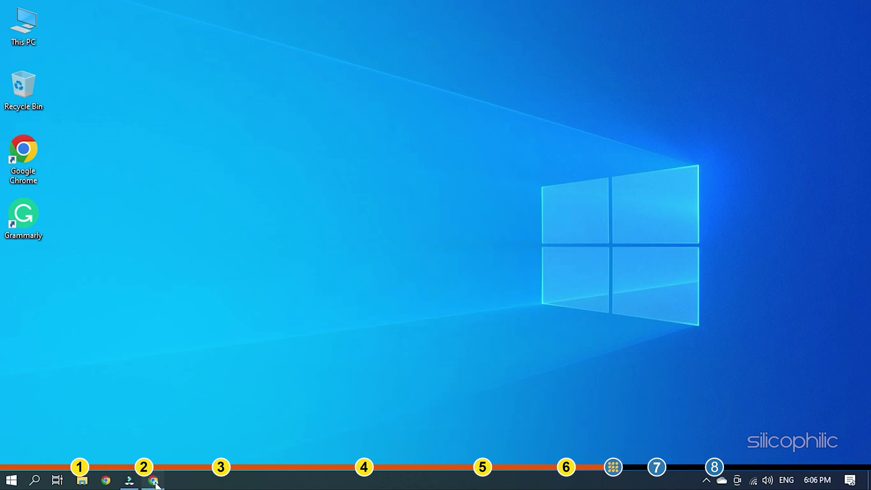
Step: Launch Chrome, check About Google Chrome to confirm it is up to date, then close the window
left_click(155, 480)
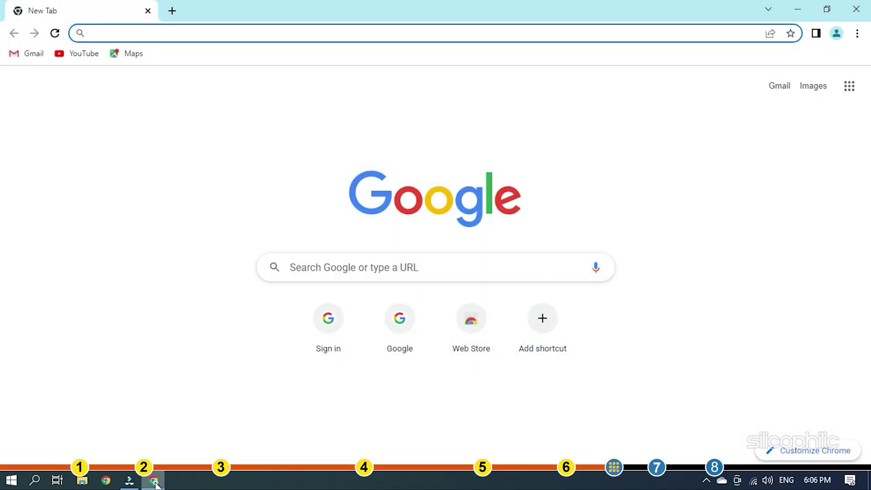
left_click(857, 34)
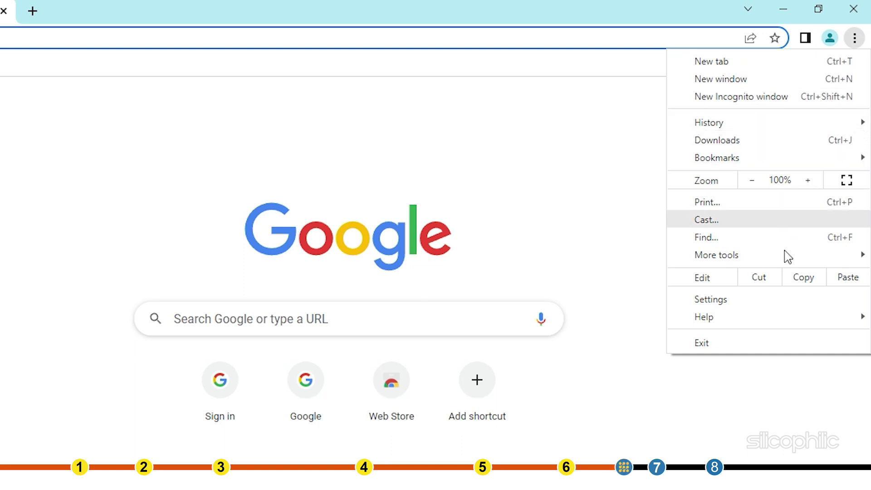
mouse_move(755, 317)
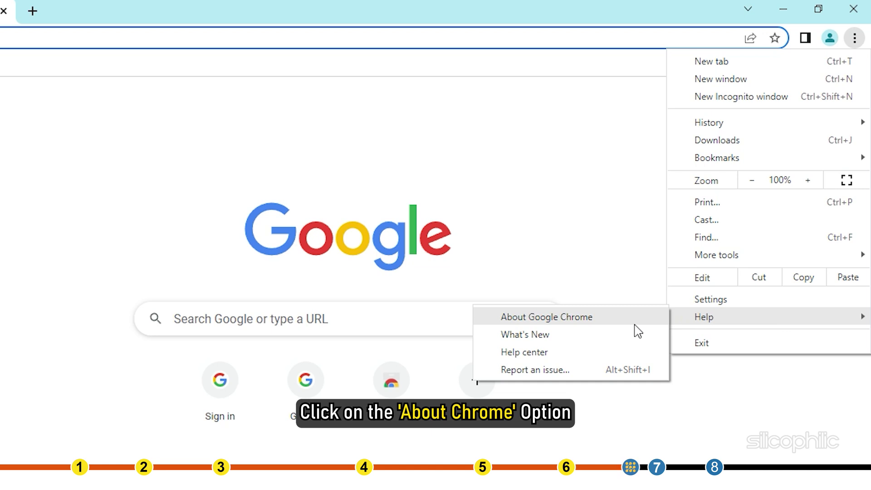
left_click(635, 320)
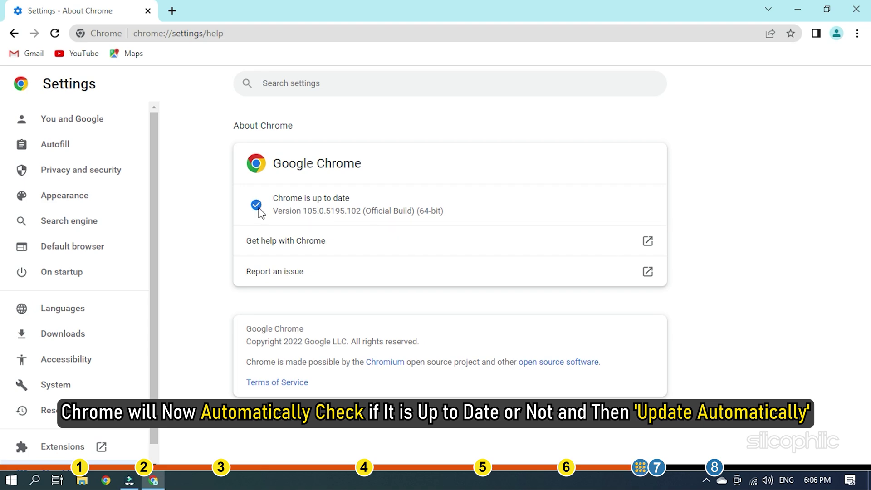
left_click(863, 7)
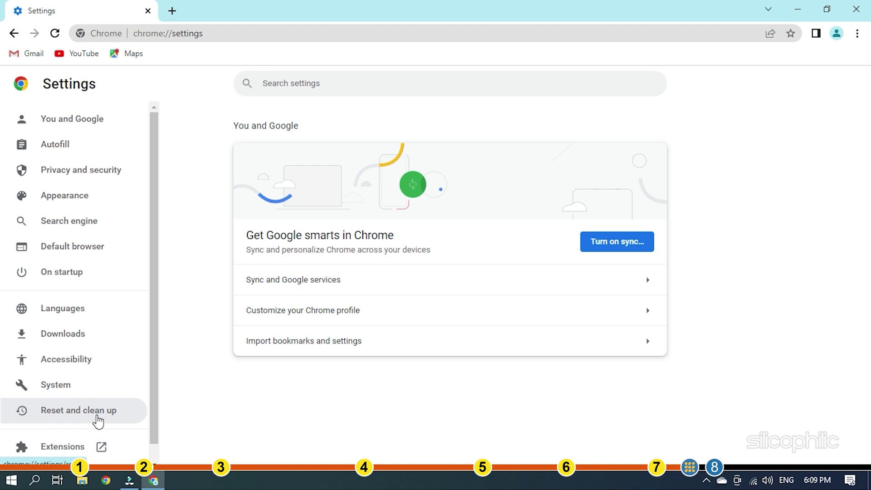
Step: Under Reset and clean up, restore Chrome's settings to their original defaults and confirm Reset settings
left_click(97, 417)
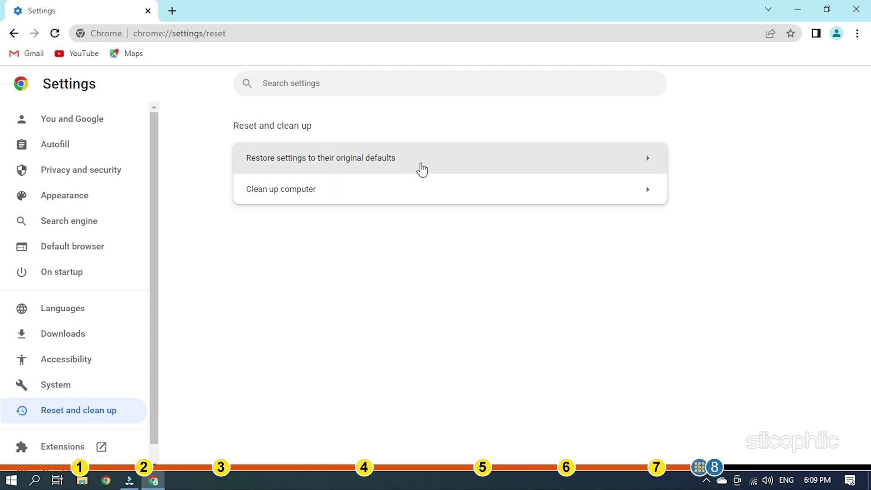
left_click(420, 168)
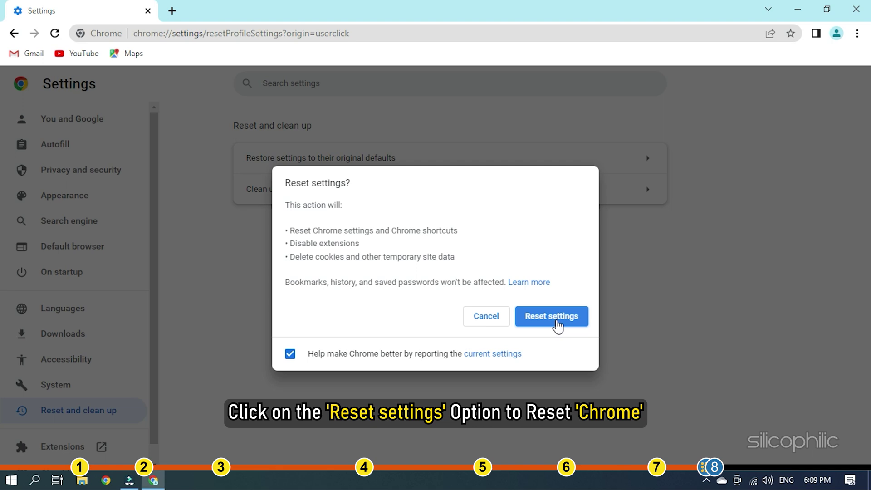
left_click(535, 322)
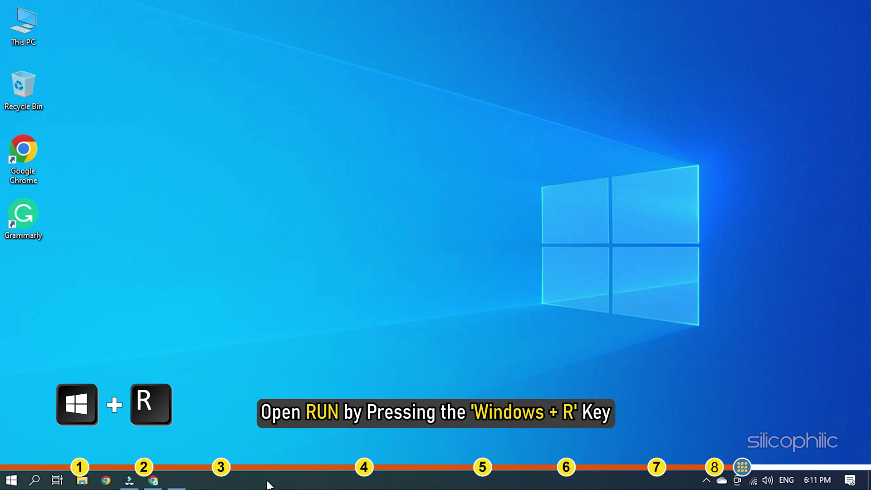
Step: Run appwiz.cpl from the Win+R dialog to list installed programs in Programs and Features
key("super+r")
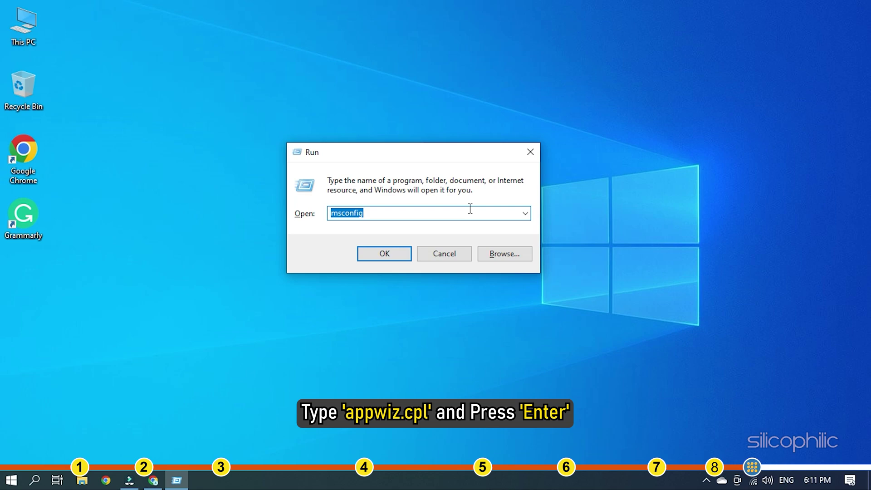
left_click(525, 213)
left_click(408, 226)
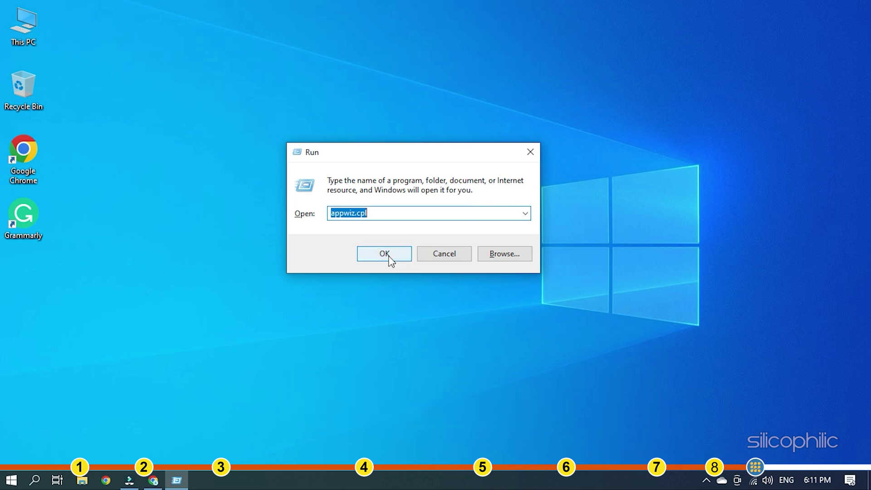
left_click(391, 259)
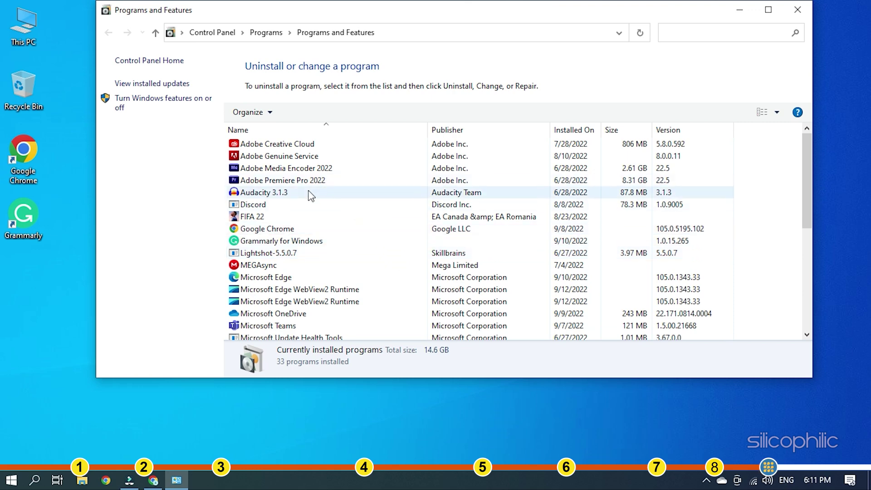
Step: Select Google Chrome in Programs and Features and bring up its Uninstall option
left_click(273, 231)
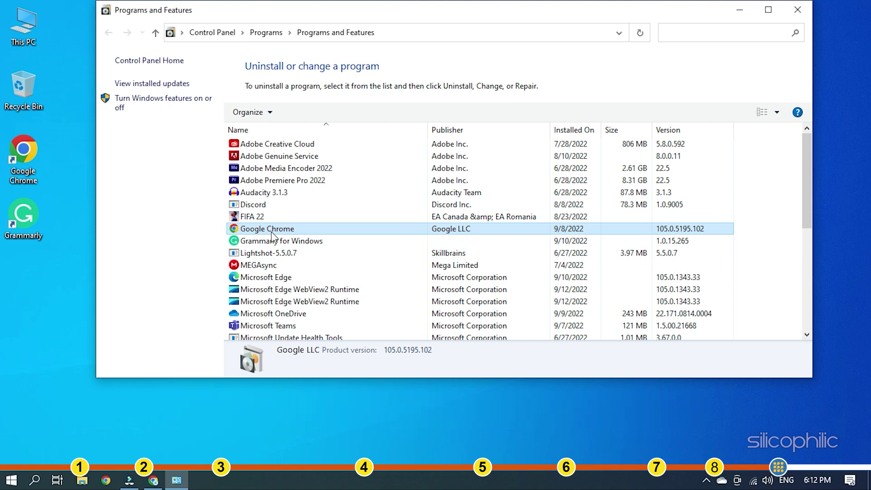
right_click(272, 234)
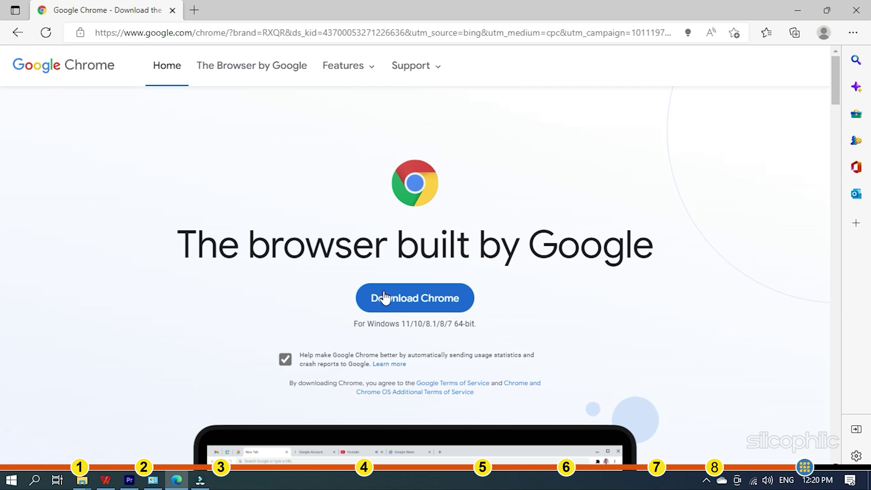
Step: Download the Chrome installer from google.com/chrome in Edge and launch ChromeSetup.exe
left_click(400, 306)
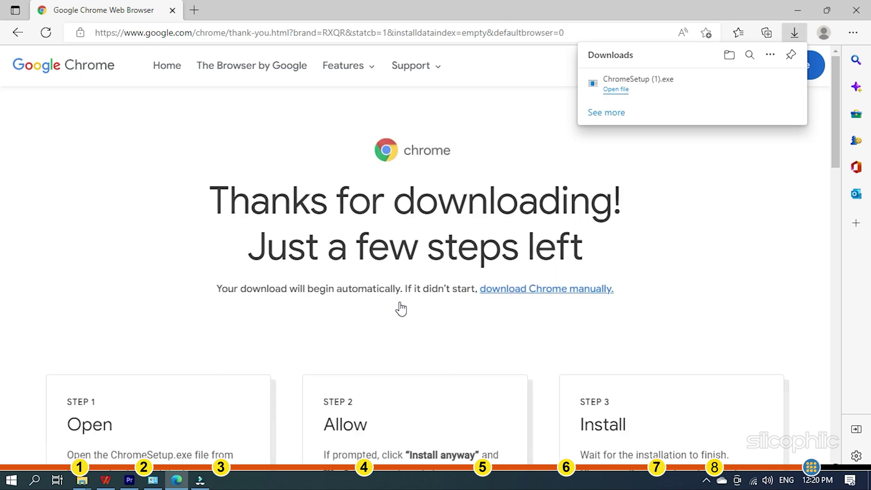
left_click(615, 90)
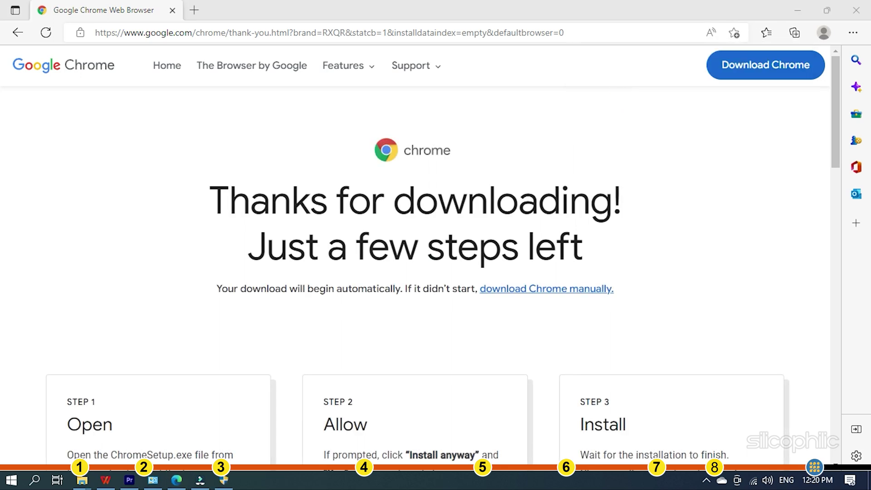